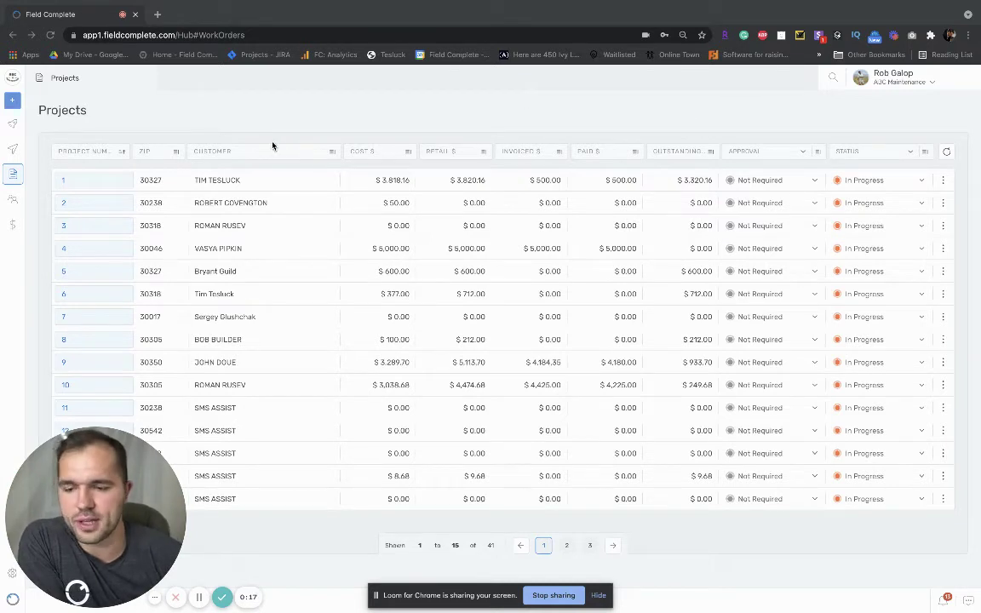
Filter the Projects list's Customer column by 'SMS' and preview one project's jobs in the side panel
left_click(34, 111)
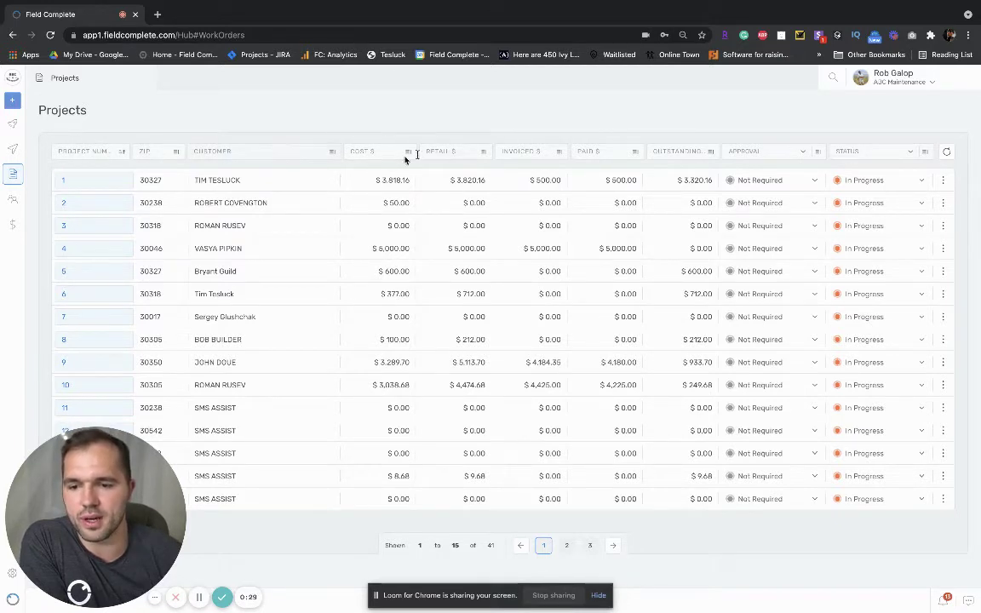
left_click(284, 154)
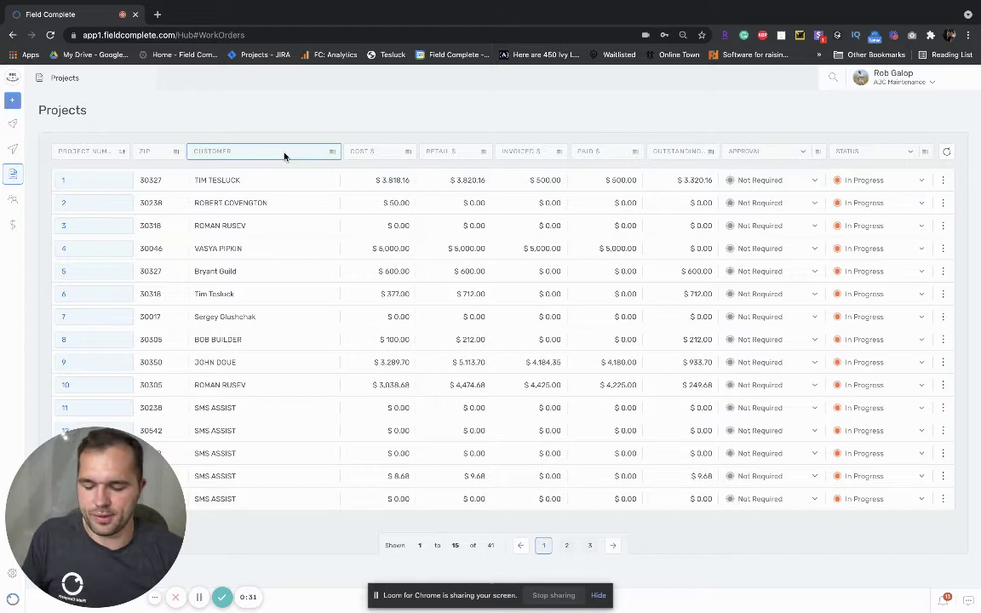
type("SMS")
left_click(286, 156)
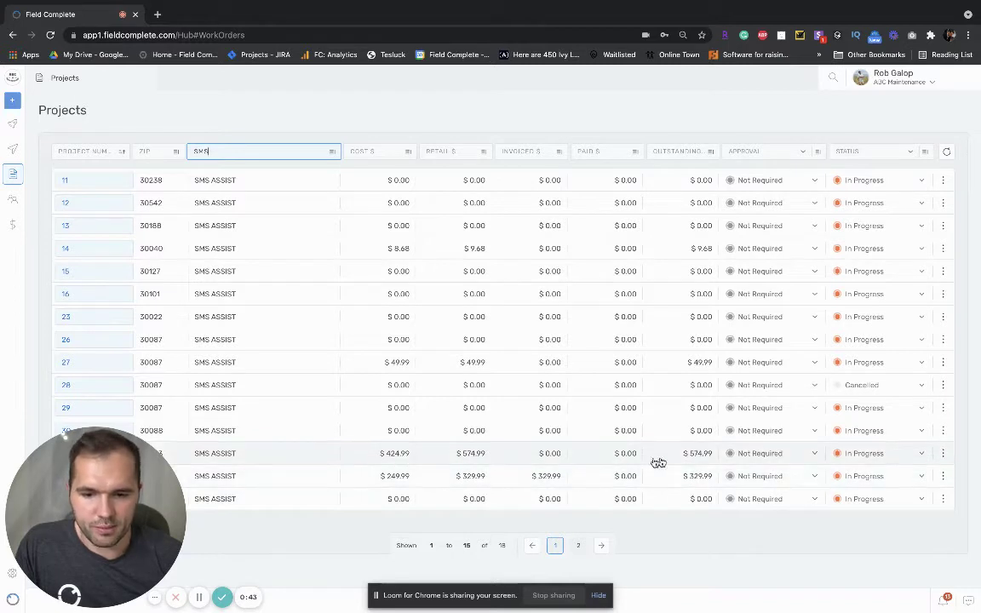
left_click(302, 461)
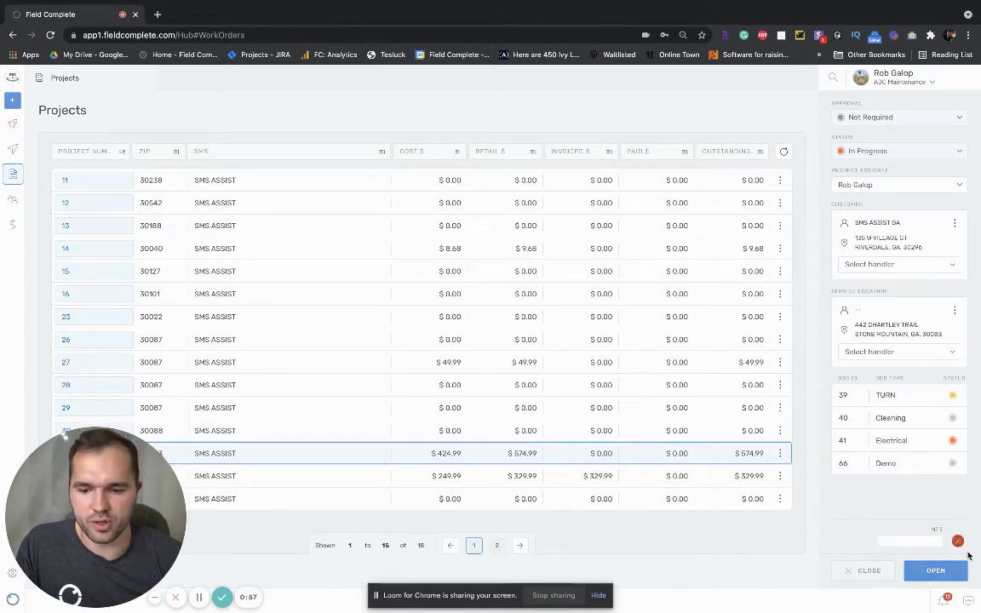
Open project 31, check its Budget, then view and close the attached Change Order SMS PDF
left_click(932, 571)
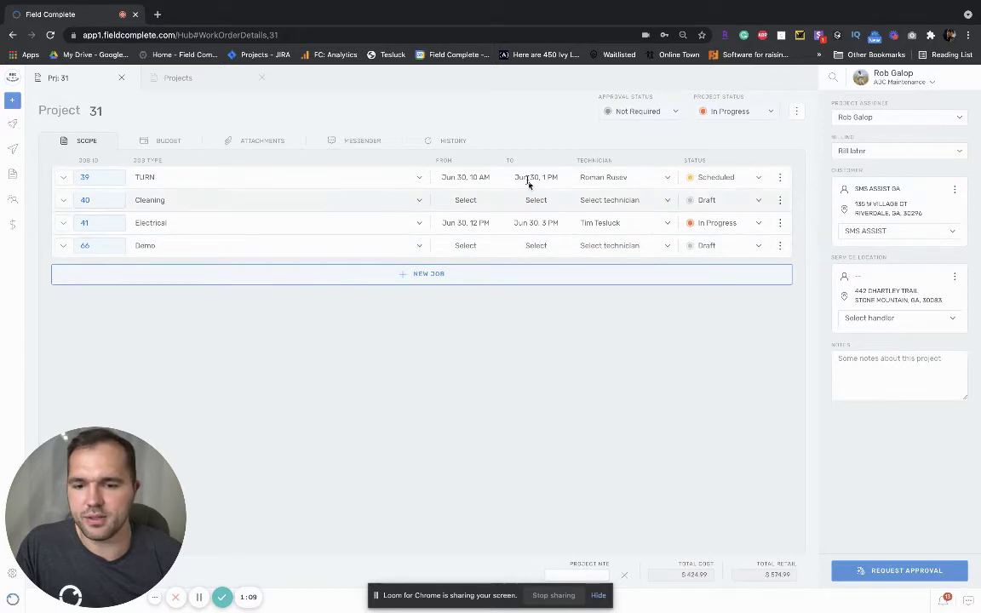
left_click(157, 141)
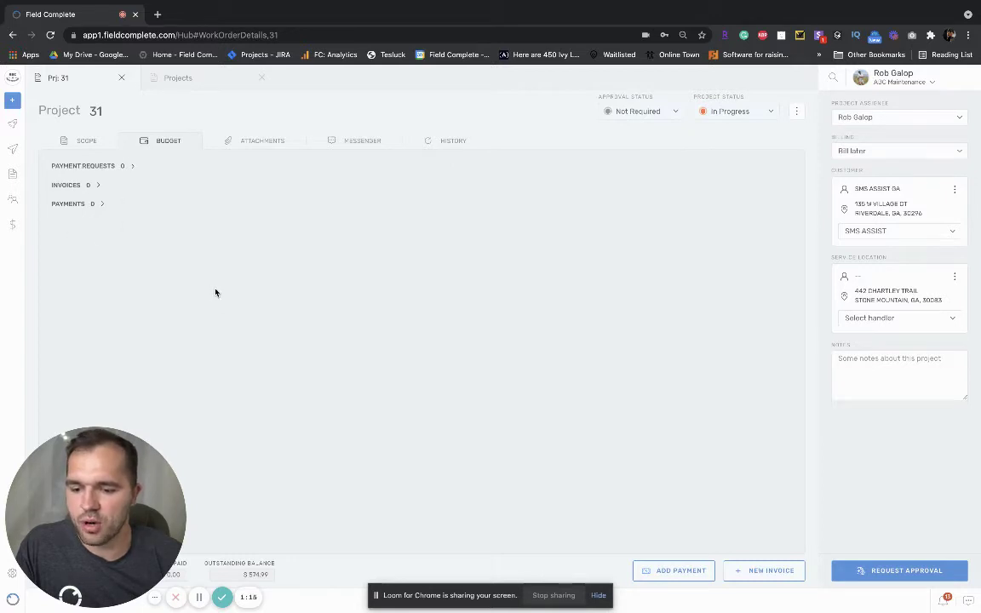
left_click(258, 142)
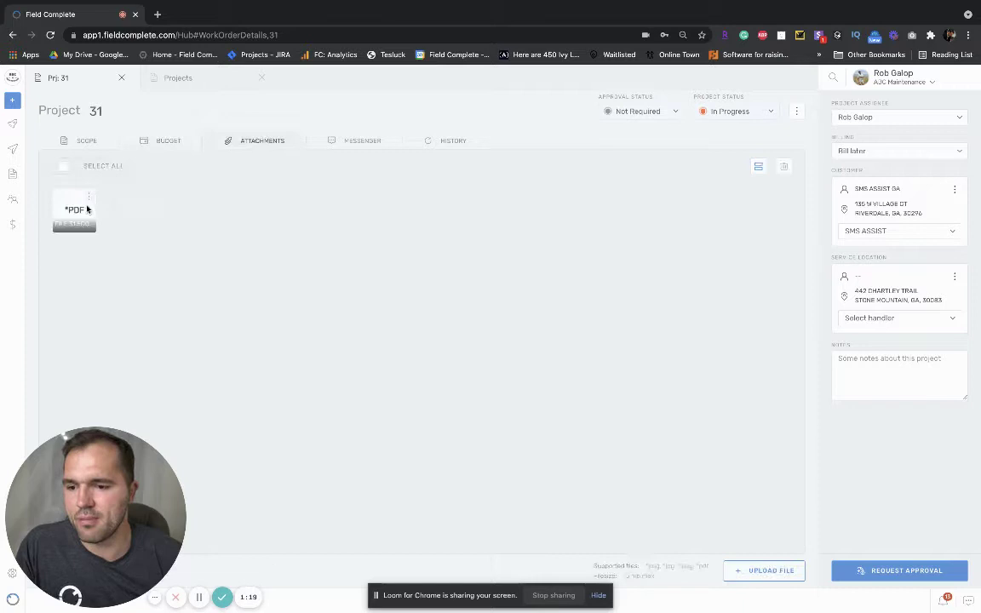
left_click(77, 215)
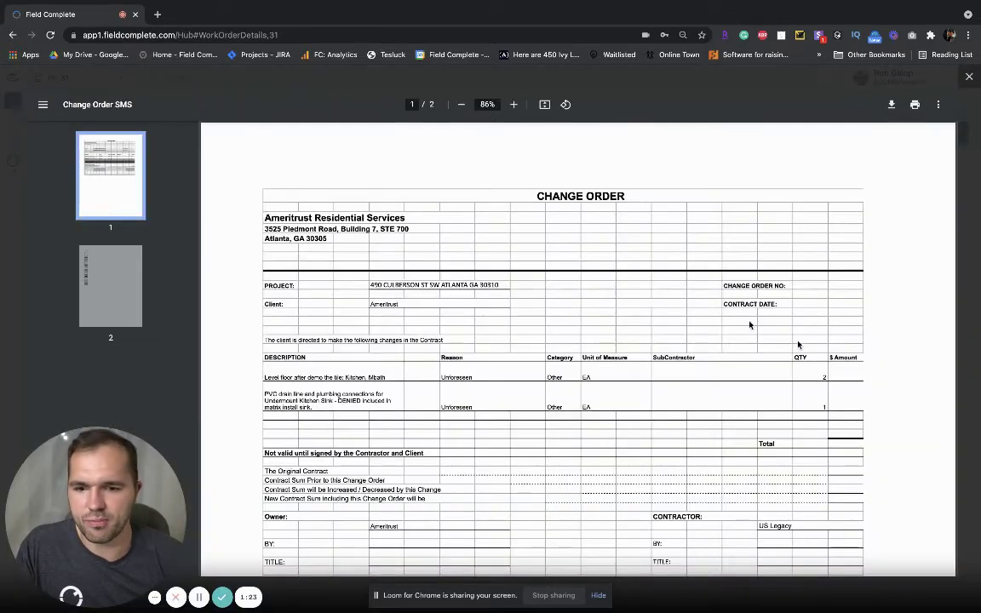
left_click(971, 76)
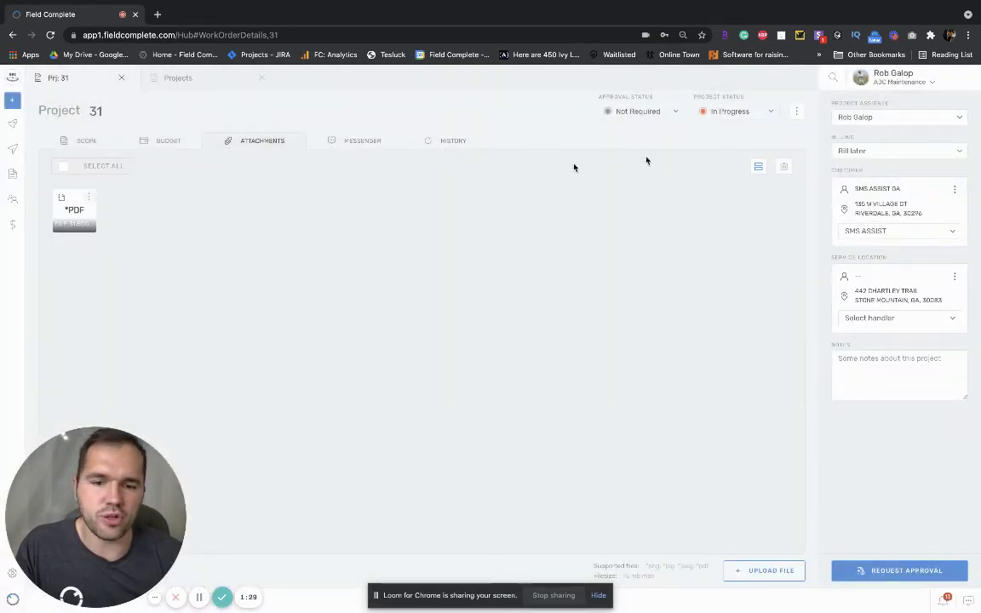
Show project 31's Messenger chat, which is empty with only the assignee listed
left_click(349, 140)
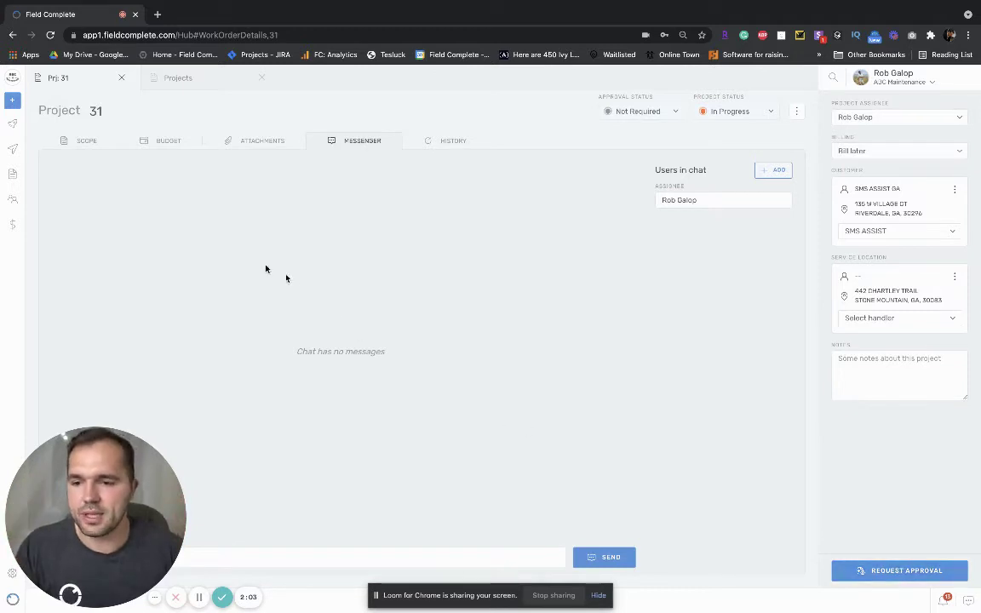
In project 31's Scope, expand Electrical job 41 and show its line items' before and after photos
left_click(85, 140)
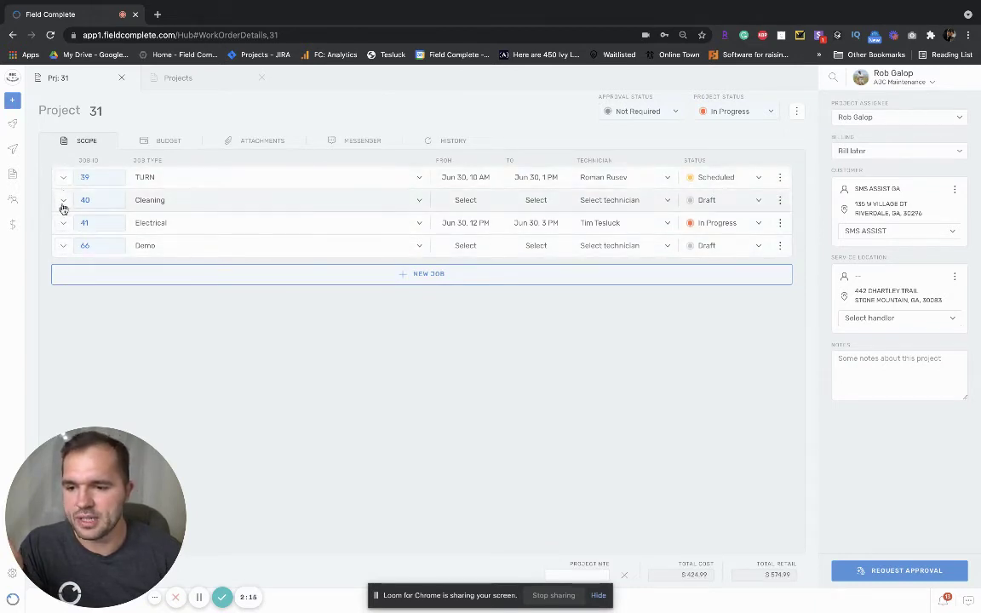
left_click(63, 222)
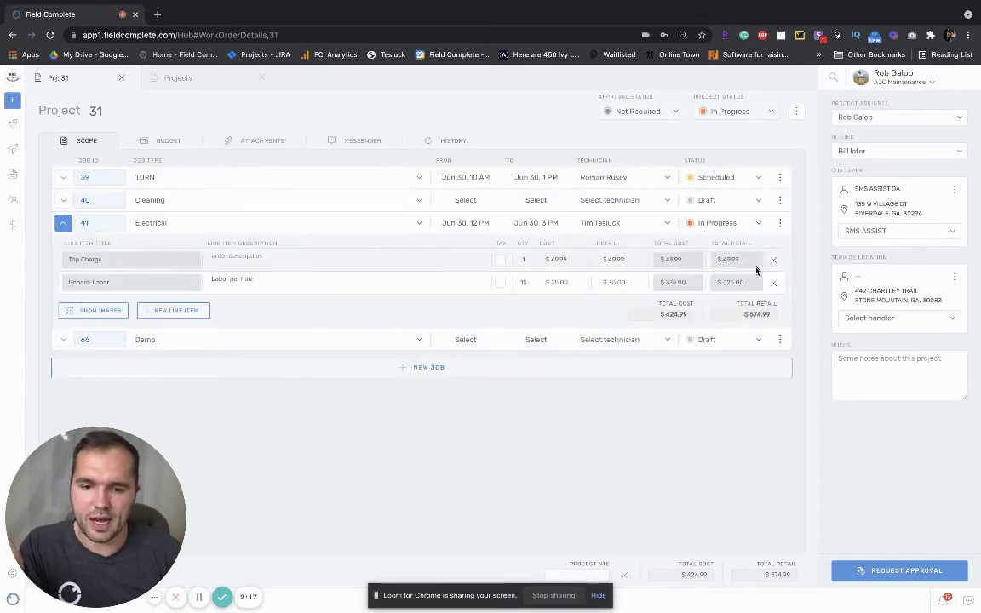
left_click(89, 312)
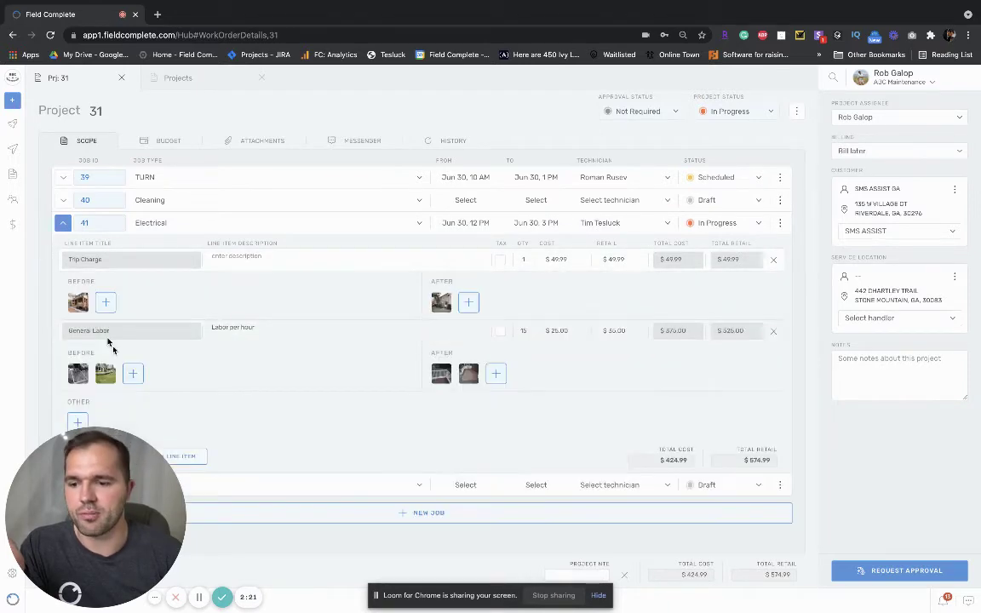
mouse_move(150, 477)
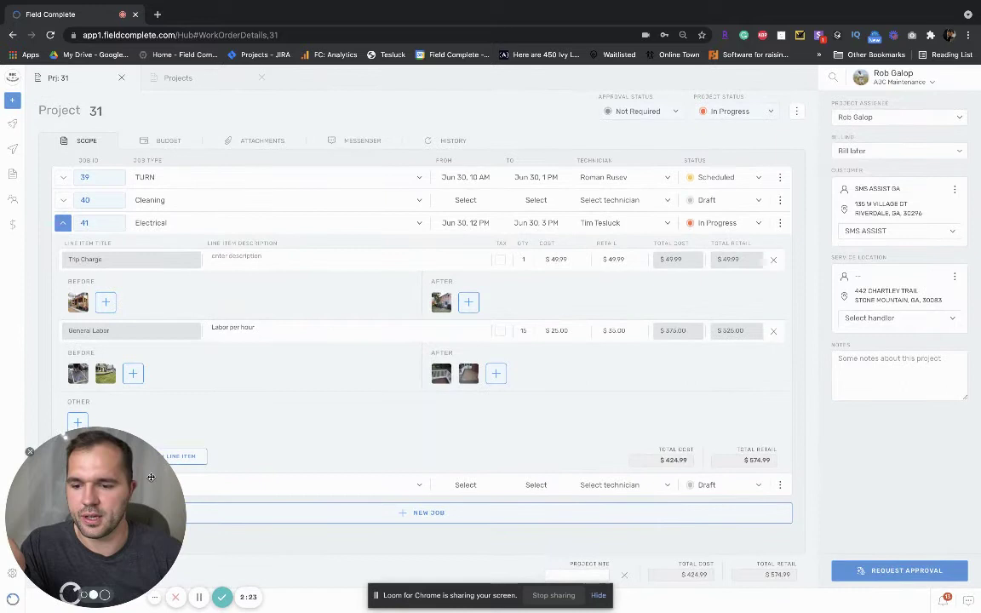
Open job 41's own page, then start and cancel a blank new line item without saving
left_click(85, 224)
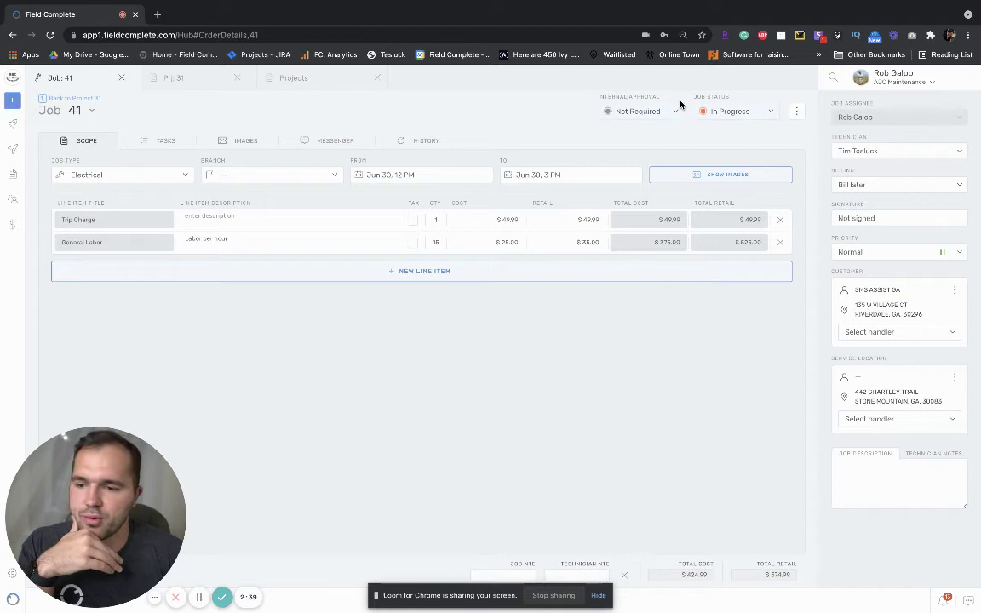
left_click(417, 271)
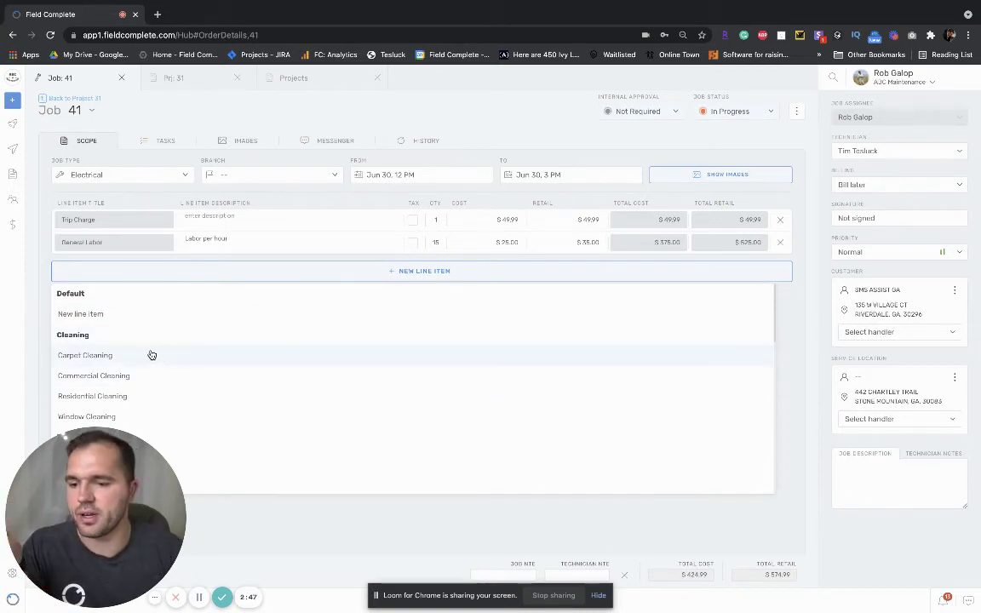
left_click(202, 314)
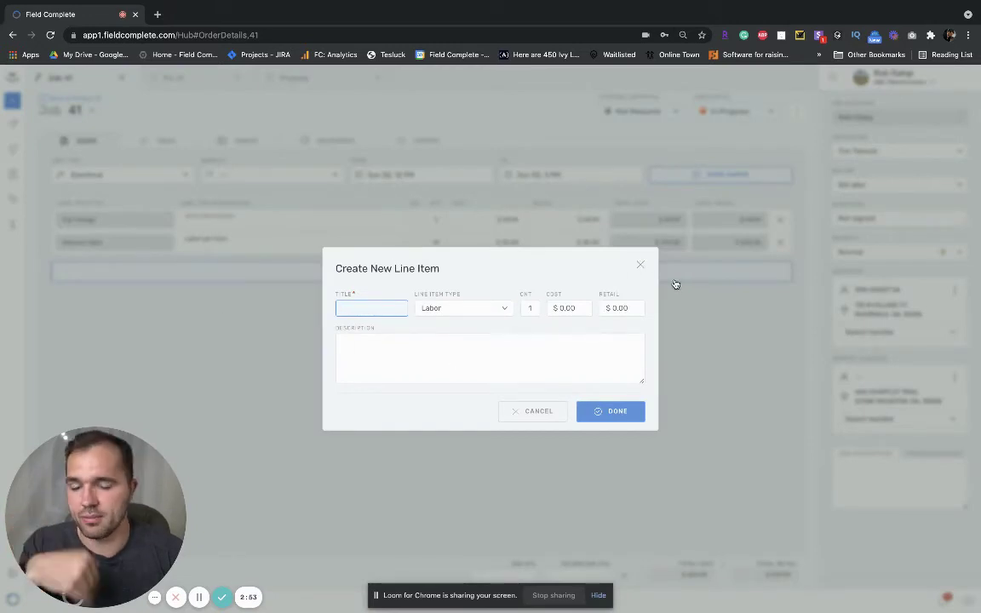
left_click(641, 266)
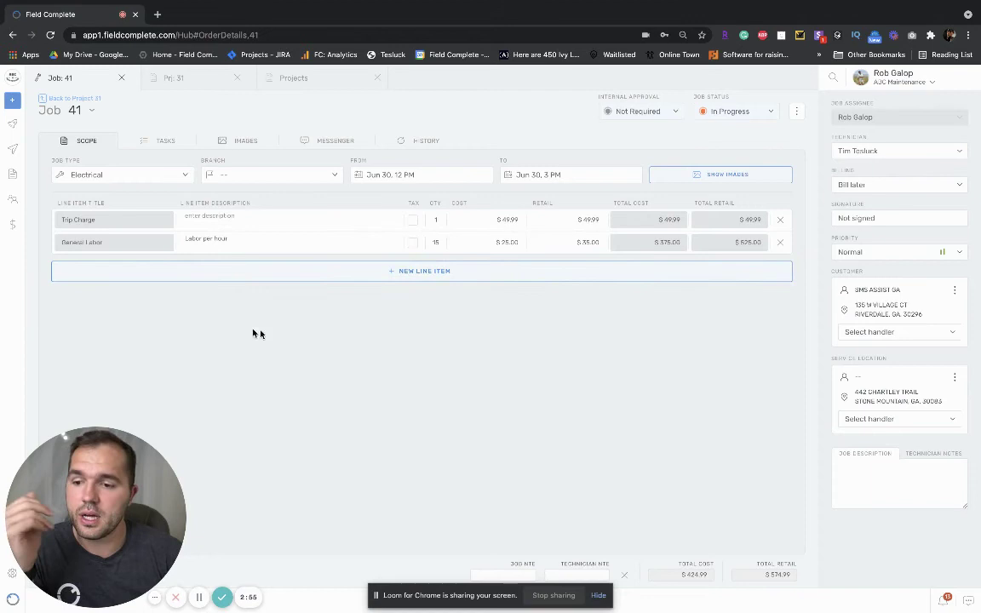
Show photos under job 41's Trip Charge and General Labor lines and enlarge a General Labor before photo
left_click(715, 174)
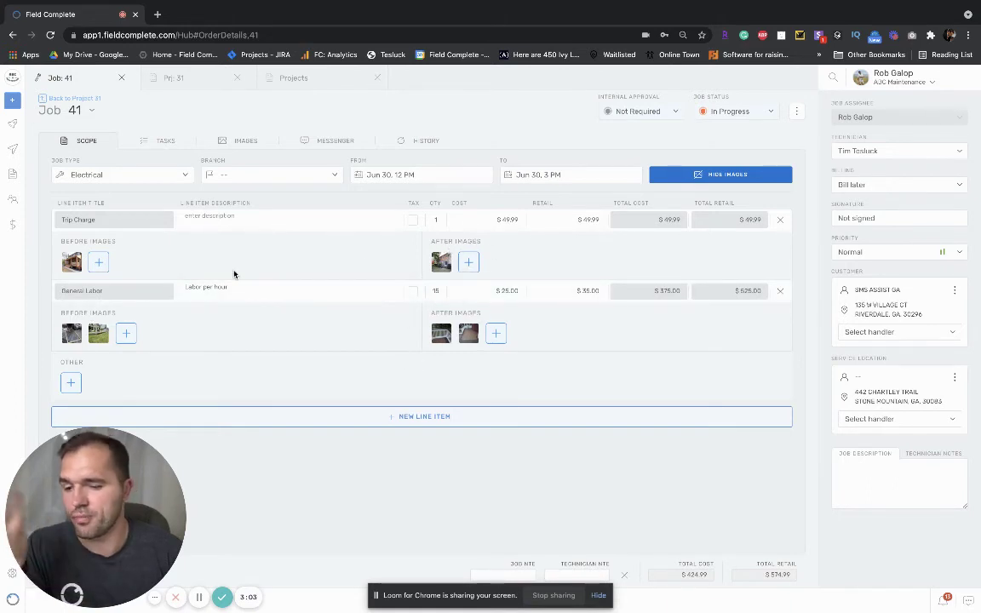
mouse_move(98, 333)
left_mouse_down()
mouse_move(332, 299)
mouse_move(433, 243)
mouse_move(95, 281)
mouse_move(127, 330)
mouse_move(109, 339)
left_mouse_up()
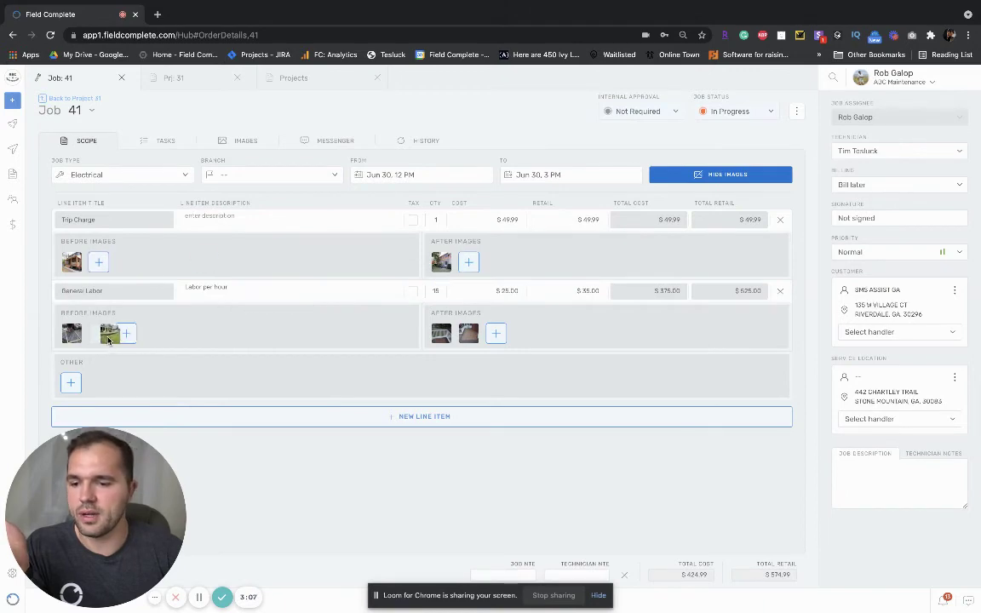
left_click(100, 333)
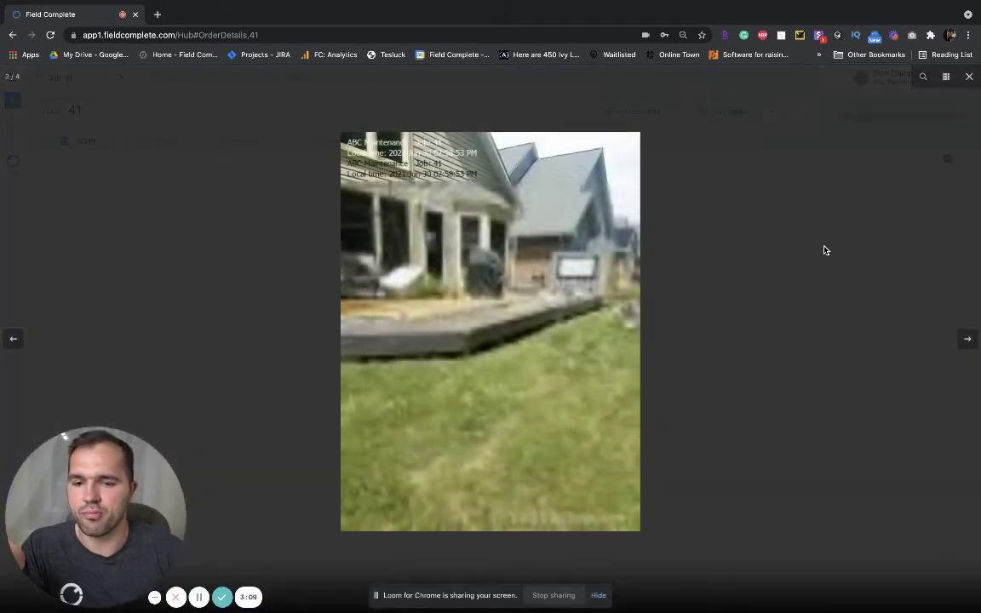
left_click(798, 227)
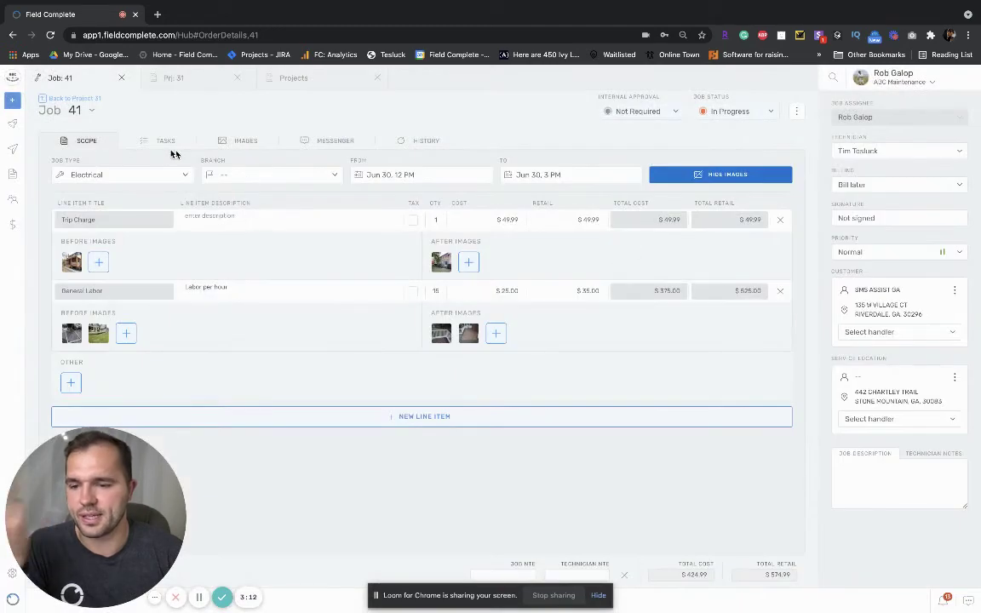
Review job 41's Collect Signature and Clean Up tasks, then page through its gallery photos
left_click(145, 143)
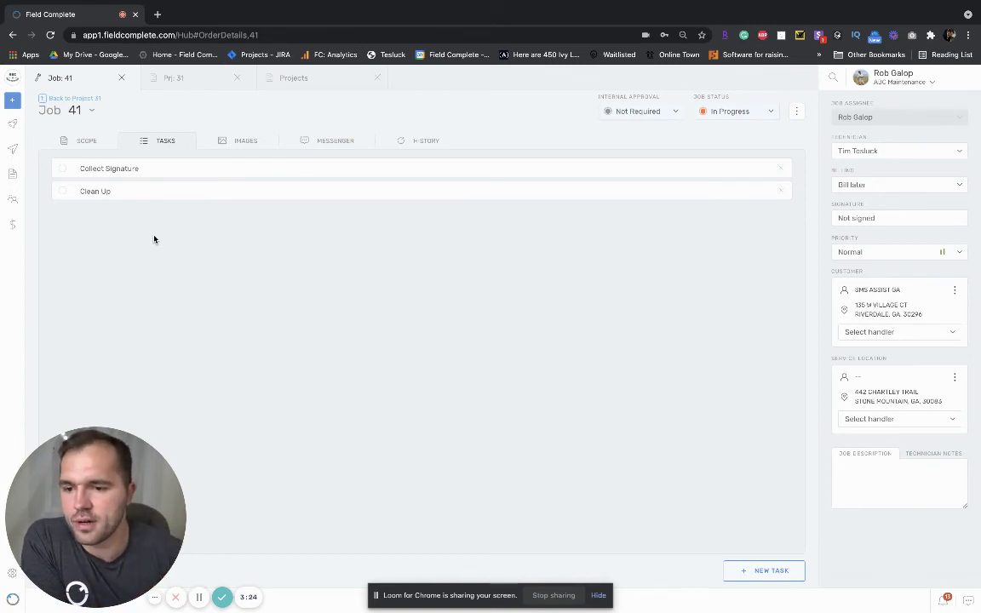
left_click(245, 144)
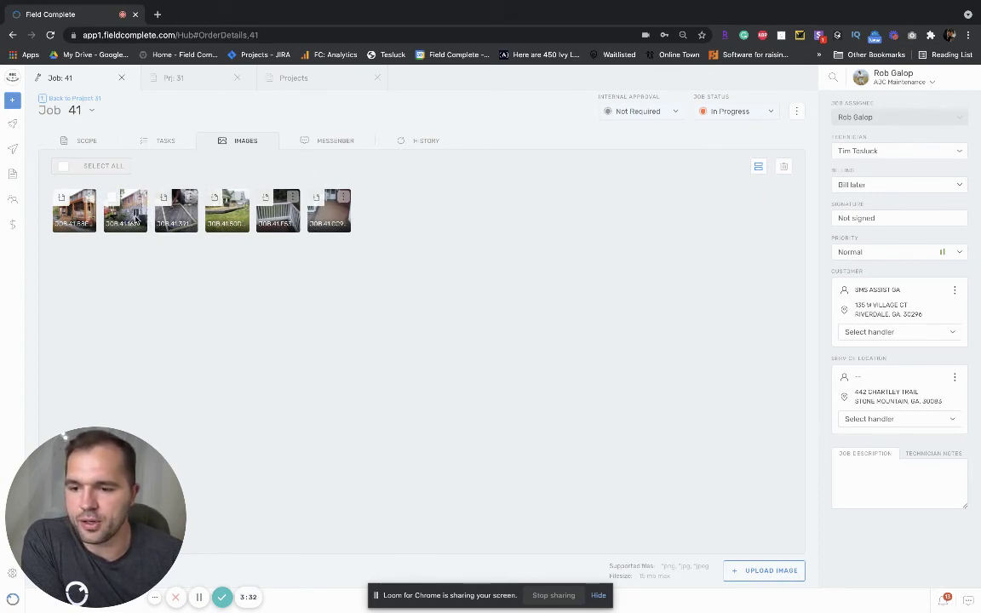
left_click(128, 213)
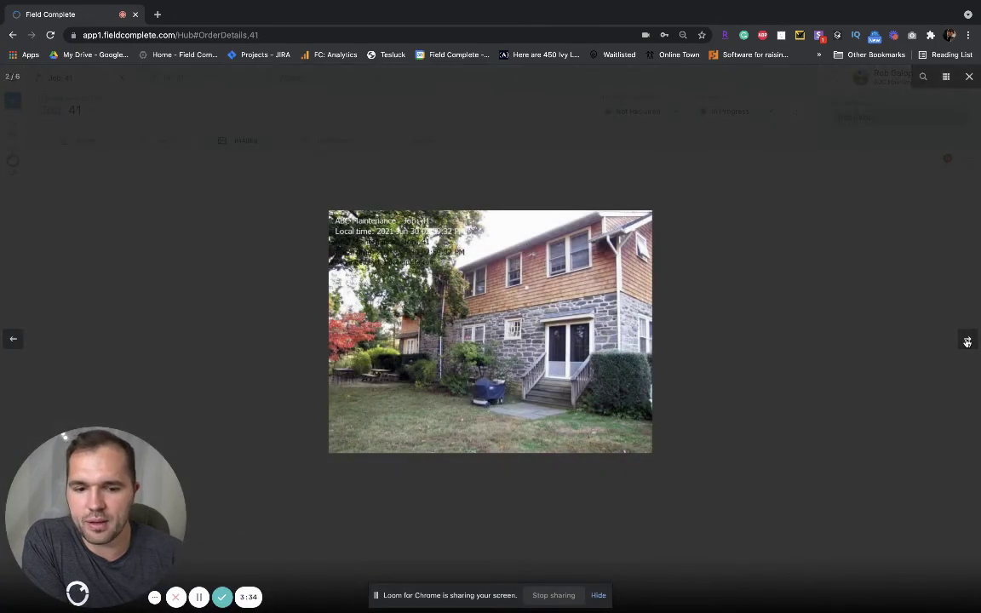
left_click(967, 338)
left_click(967, 338)
left_click(873, 178)
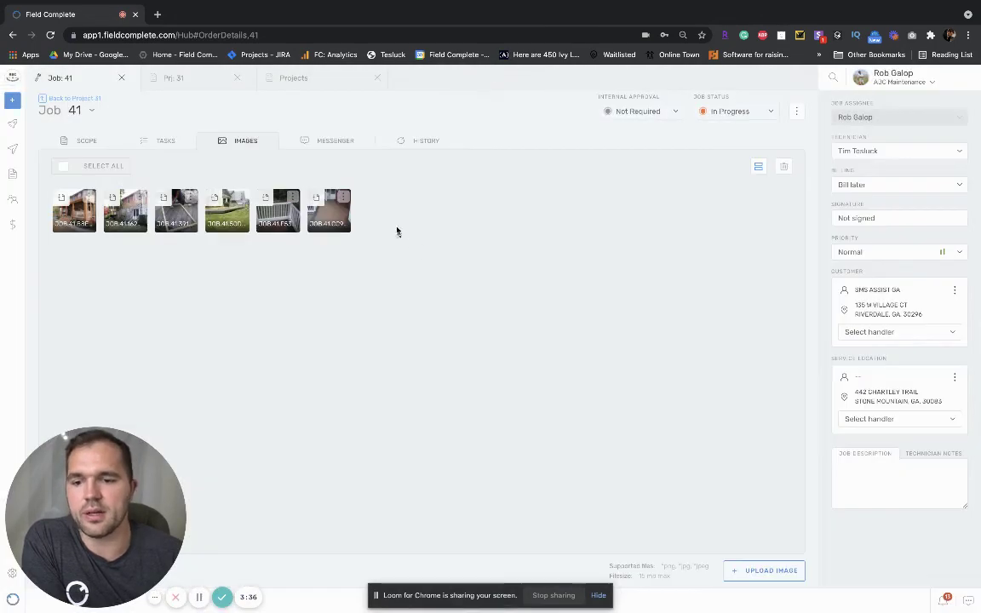
Check job 41's empty chat, then return to its Scope with the line-item photos hidden
left_click(329, 141)
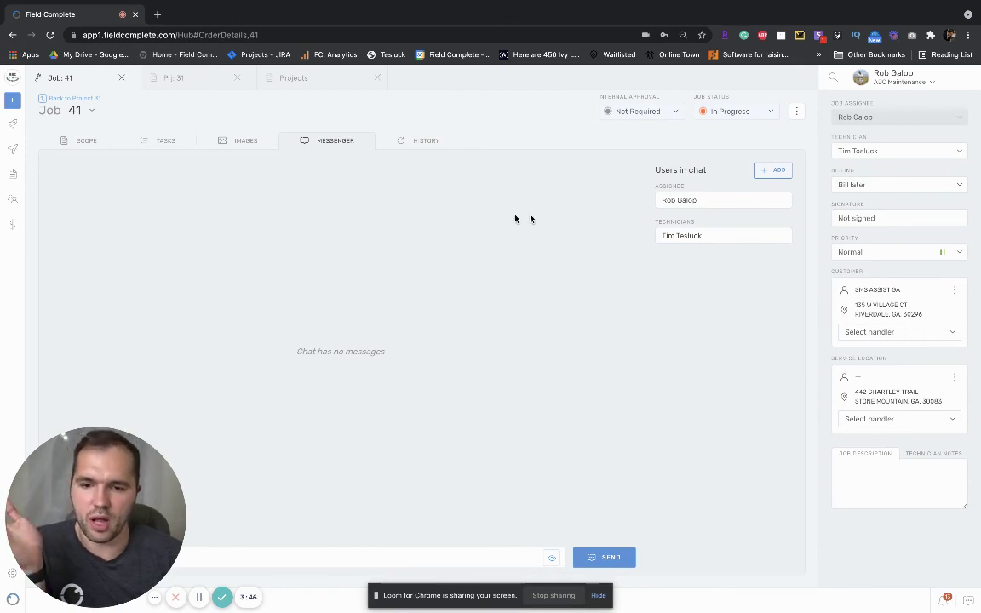
left_click(82, 139)
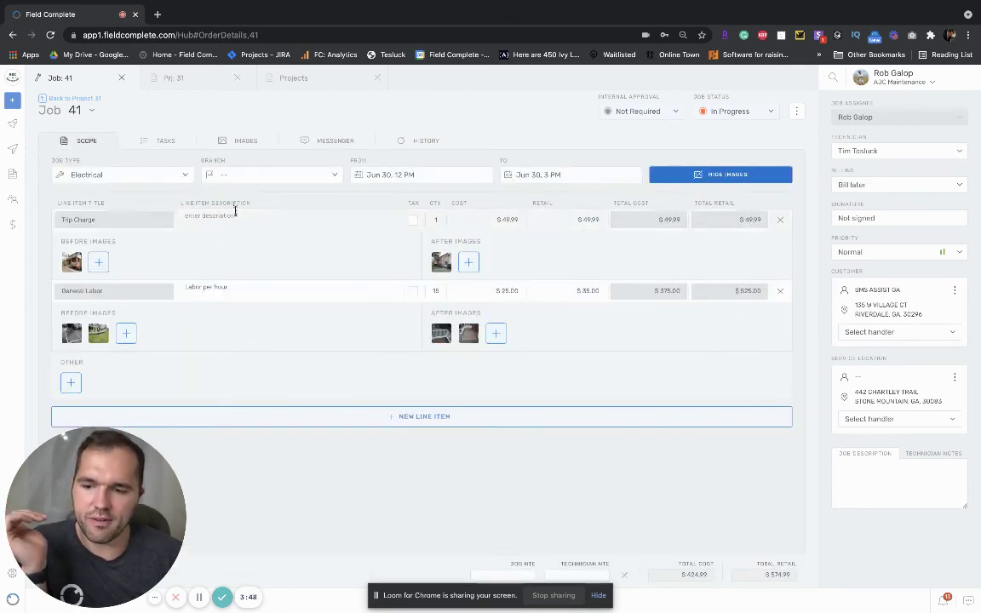
left_click(732, 179)
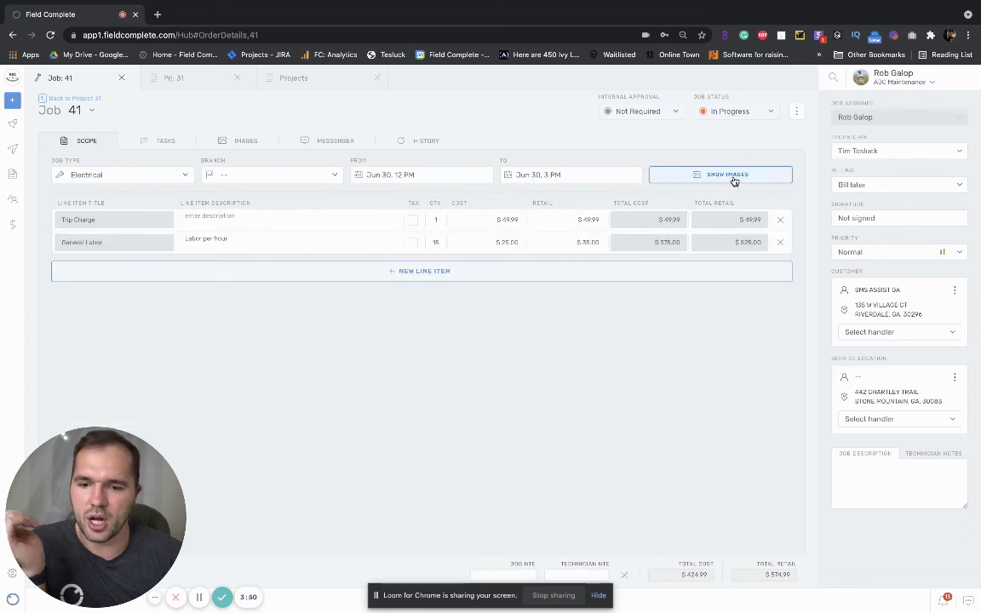